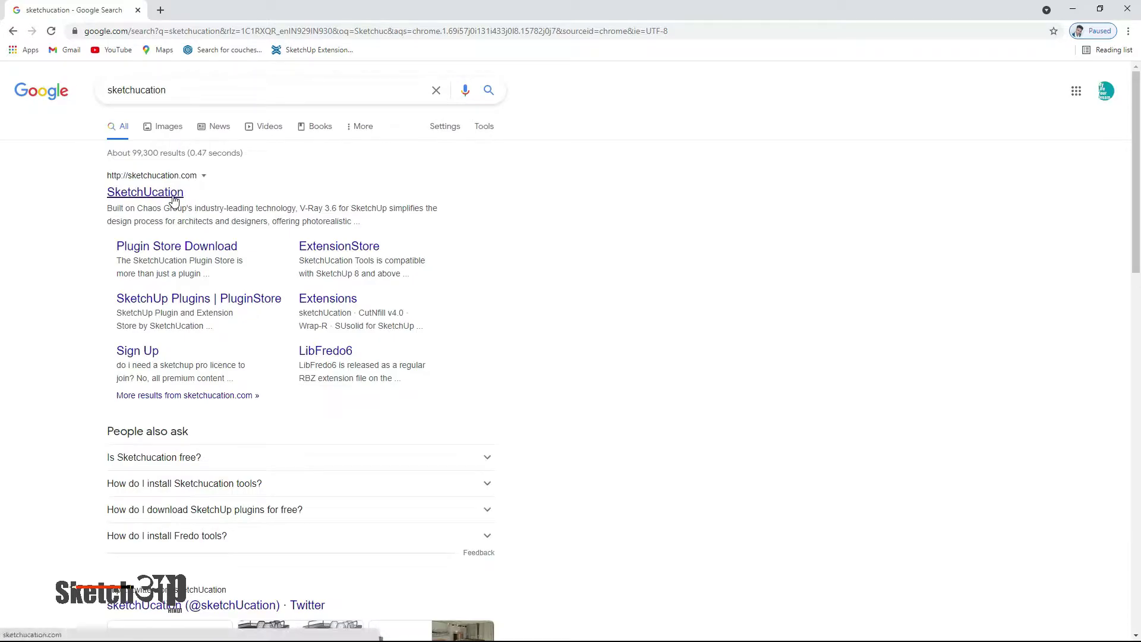
From the SketchUcation search result, go through Register to the free Basic ($0) sign-up form.
{"action": "left_click", "coordinate": [174, 200]}
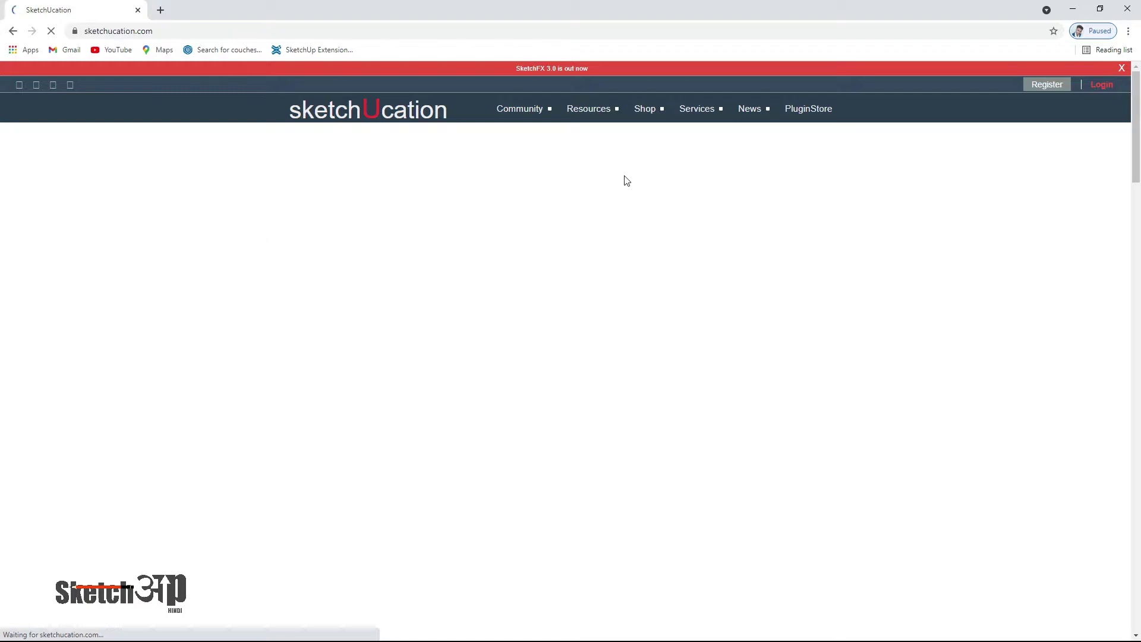
{"action": "left_click", "coordinate": [1035, 88]}
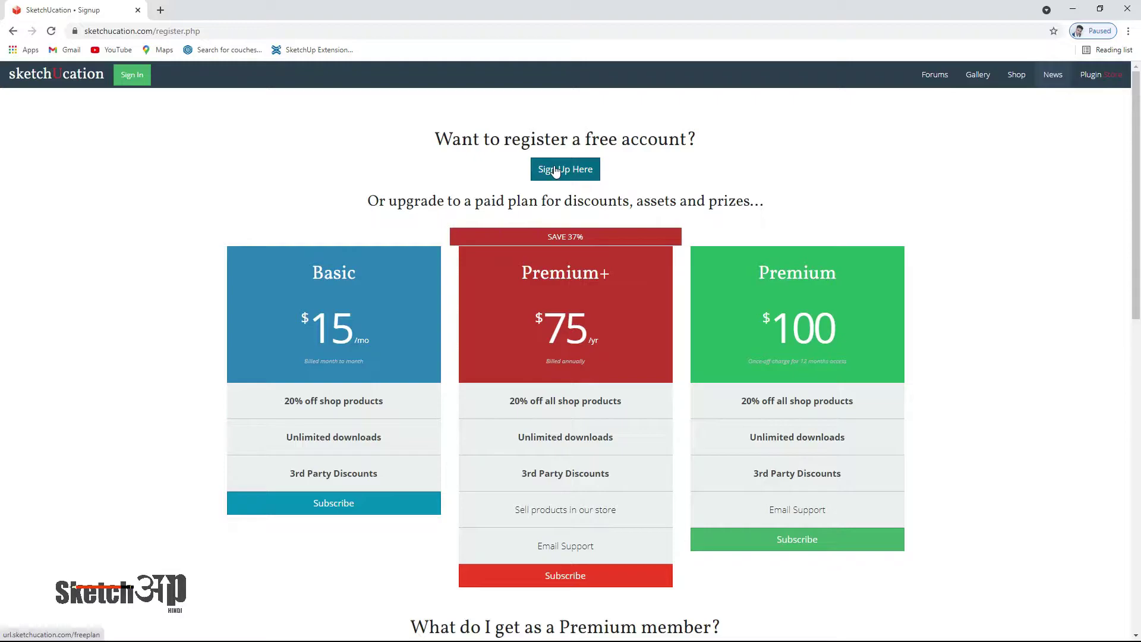
{"action": "left_click", "coordinate": [556, 171]}
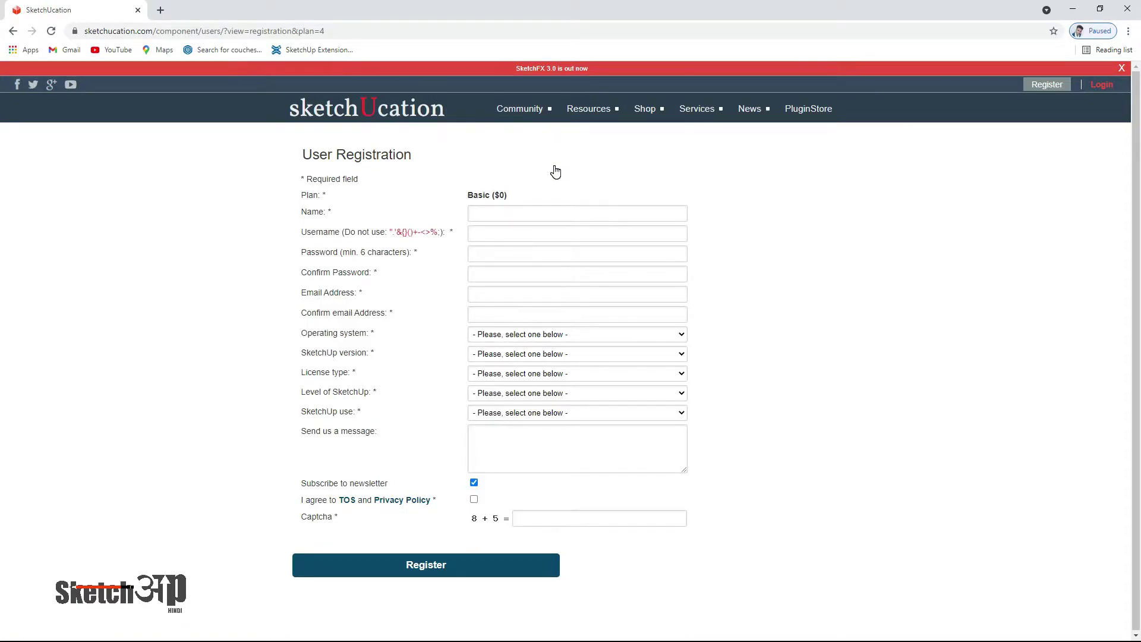
Enter the account holder's name in the SketchUcation registration form.
{"action": "left_click", "coordinate": [515, 215]}
{"action": "type", "text": "A"}
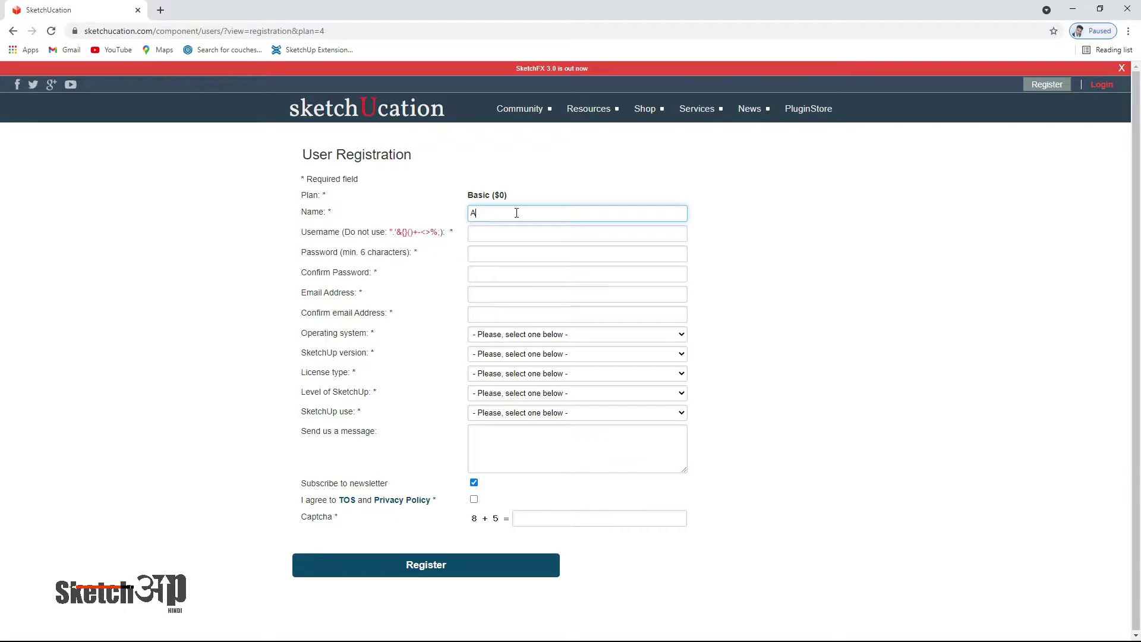
{"action": "type", "text": "vinas"}
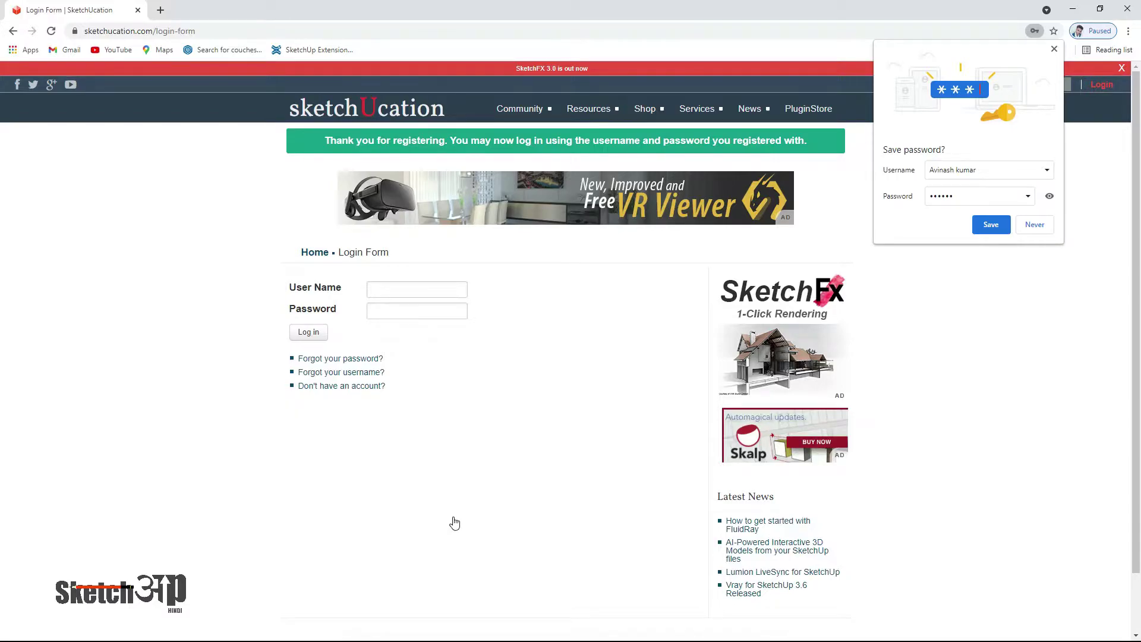
Enter the new account's username and password on the SketchUcation Login Form and submit.
{"action": "left_click", "coordinate": [419, 293]}
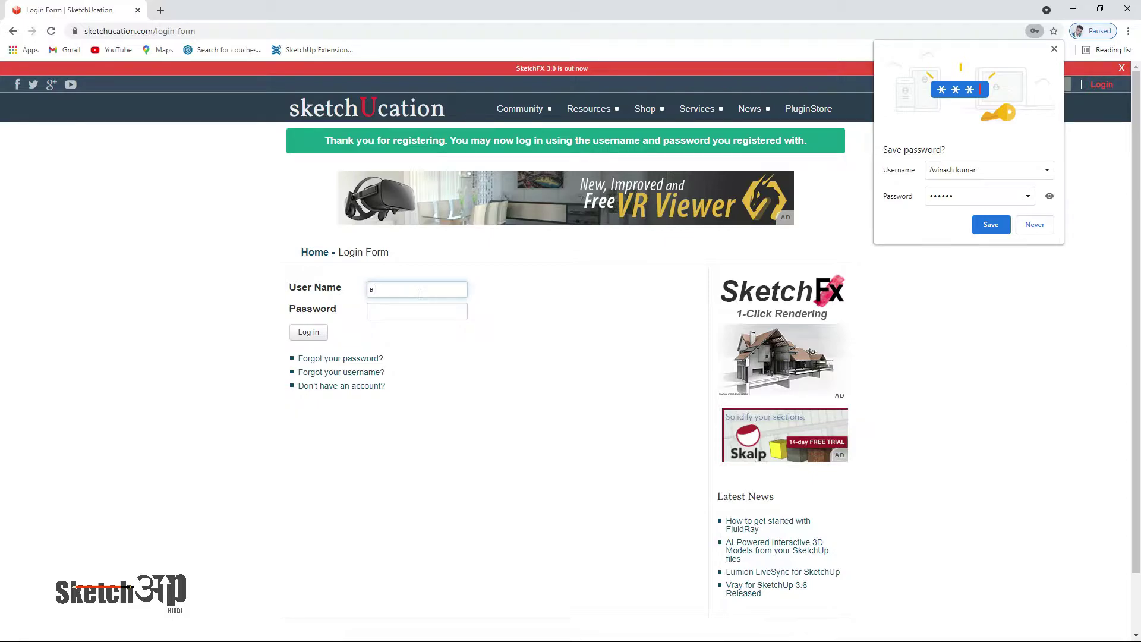
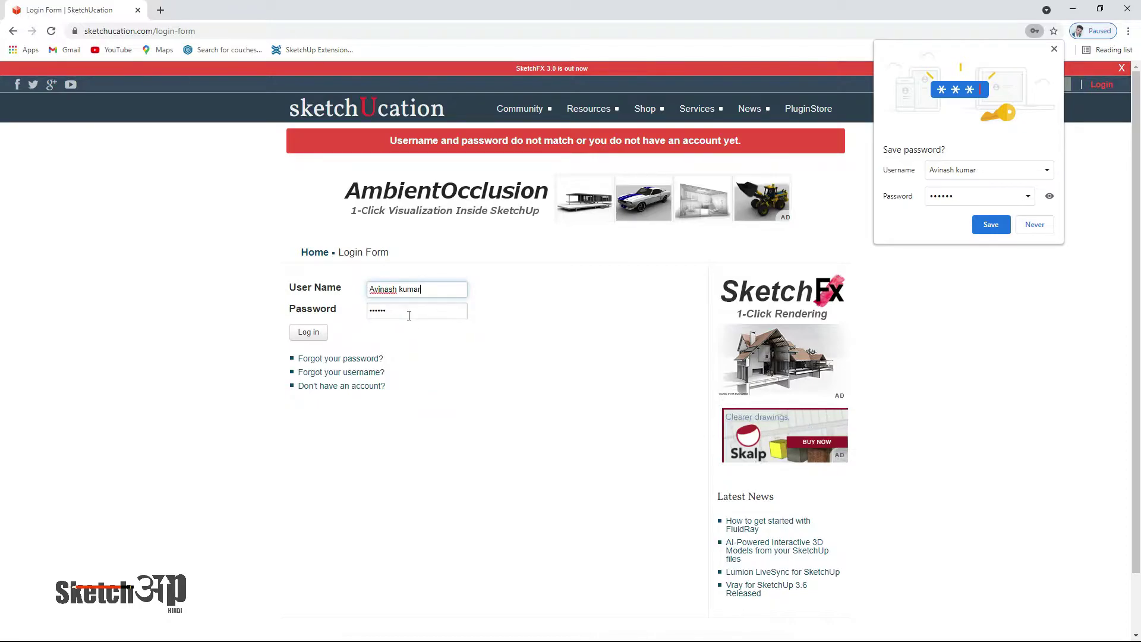
{"action": "key", "text": "Tab"}
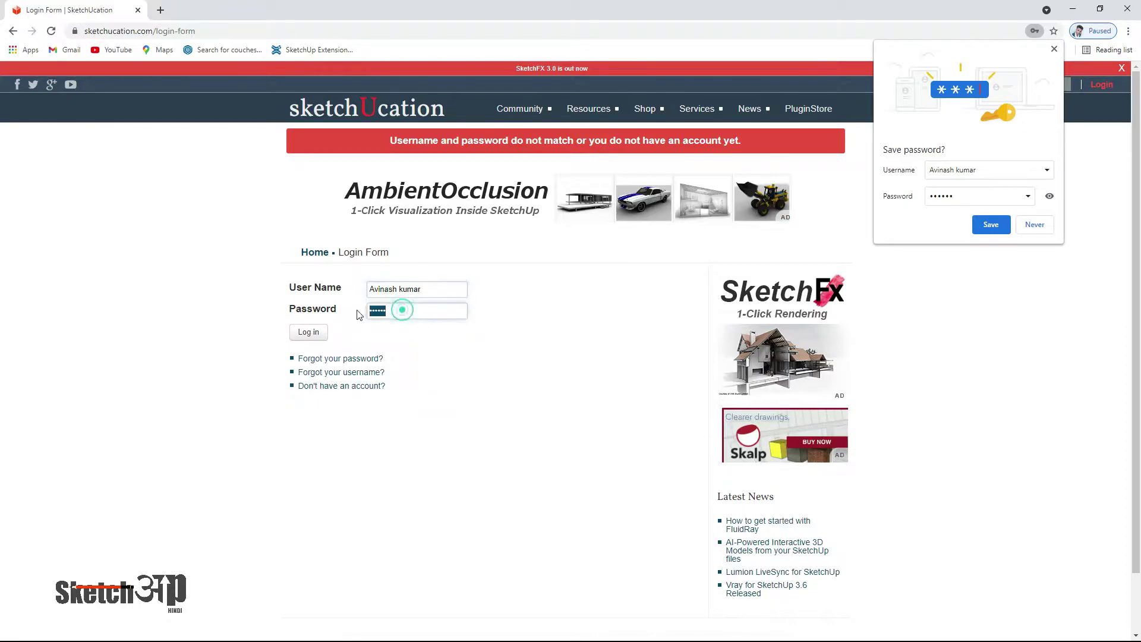
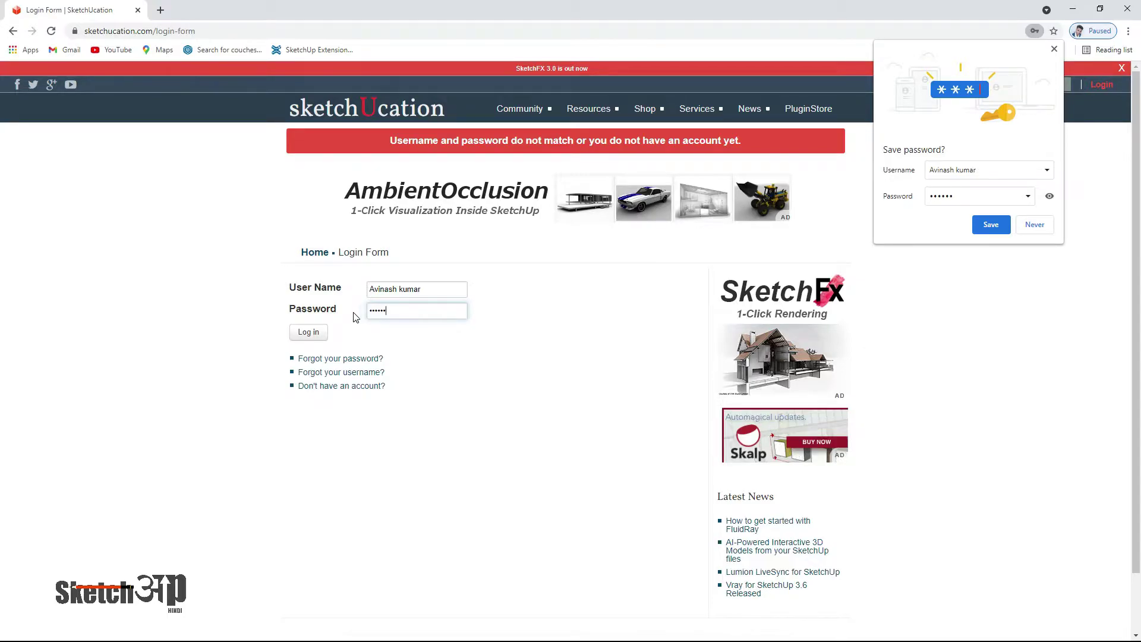
{"action": "left_click", "coordinate": [322, 335]}
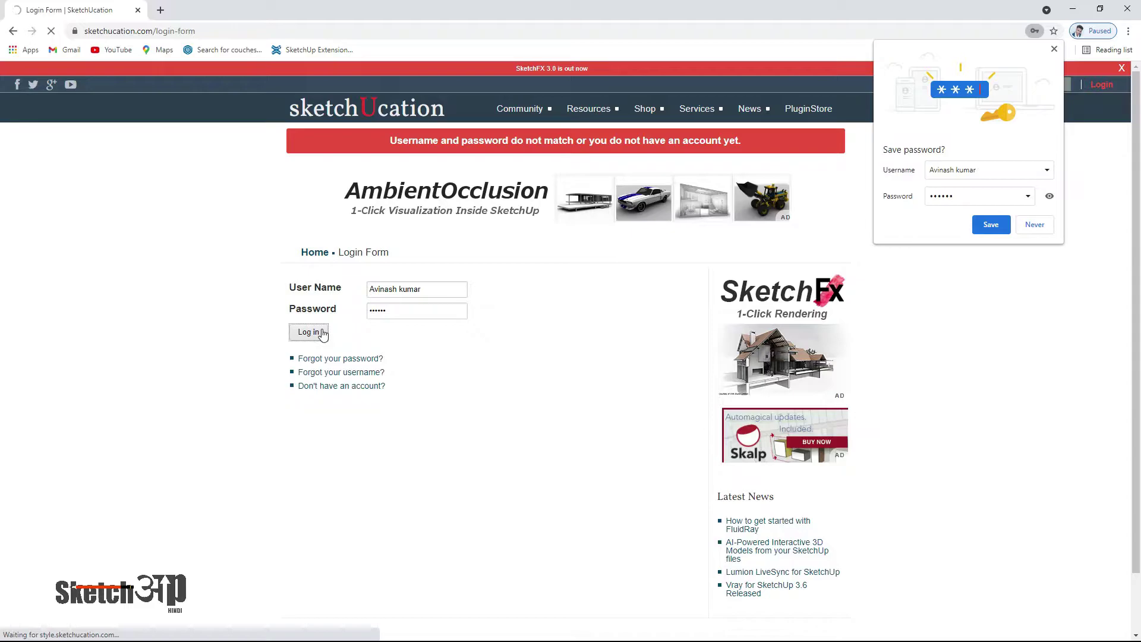
Save the login in Chrome and search the PluginStore for 'CLOTH WORK'.
{"action": "left_click", "coordinate": [996, 222]}
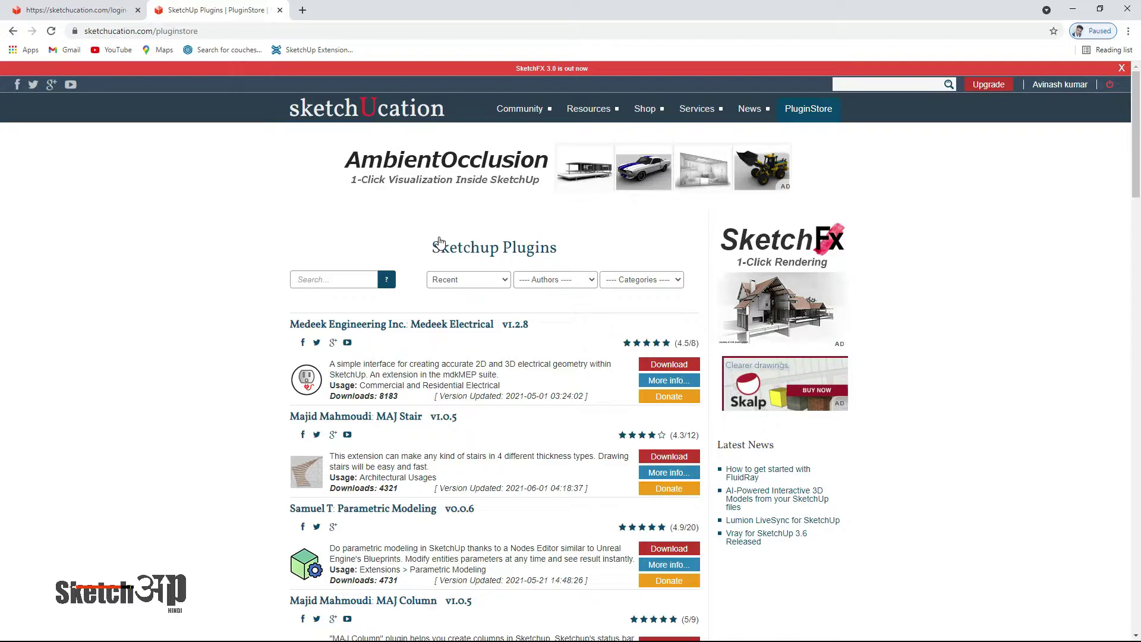
{"action": "left_click", "coordinate": [331, 279]}
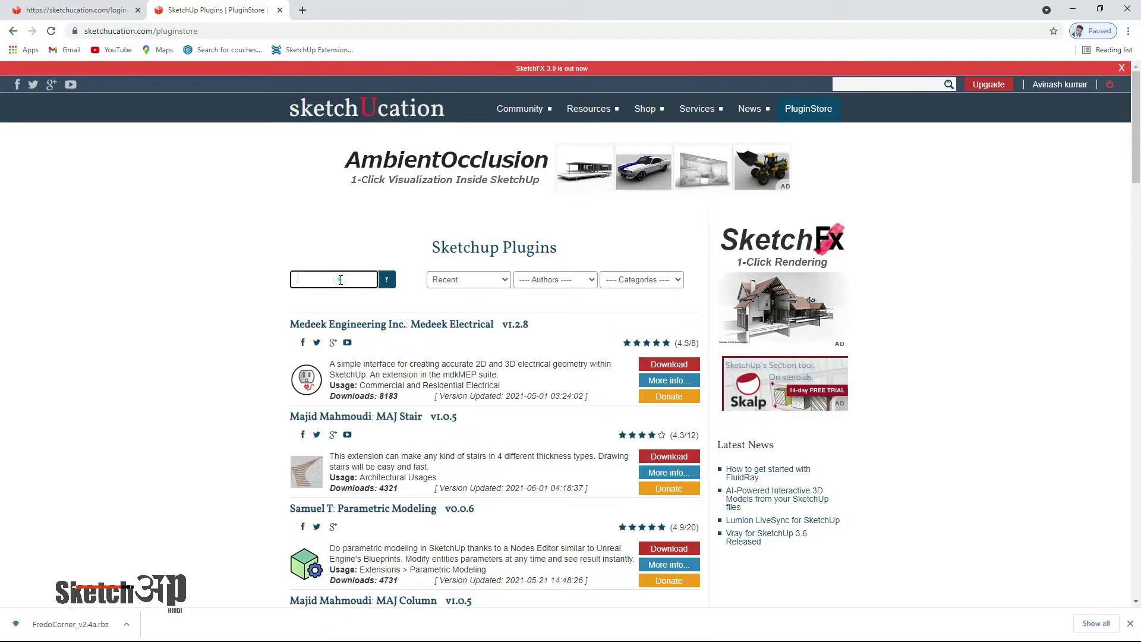
{"action": "type", "text": "CLOT"}
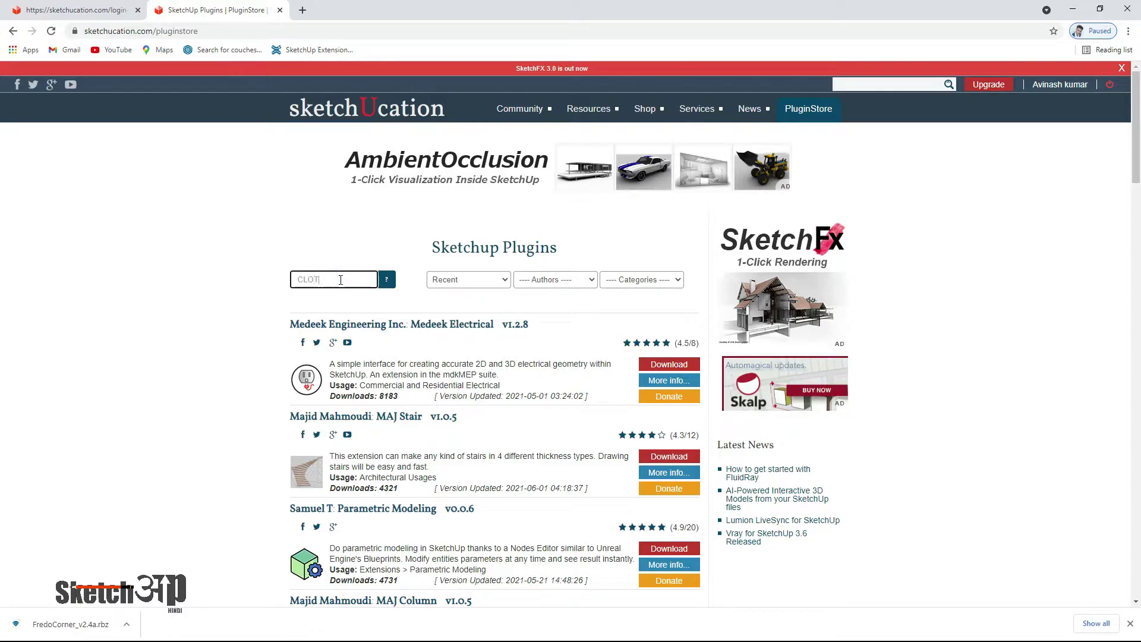
{"action": "type", "text": "H"}
{"action": "type", "text": " WORK"}
{"action": "key", "text": "Return"}
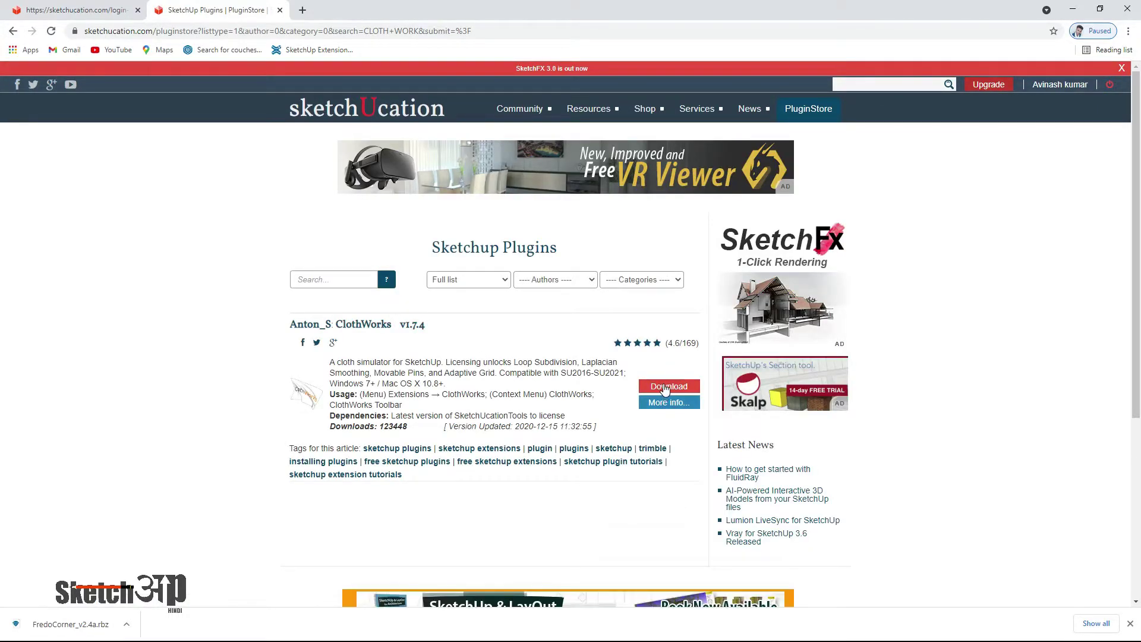
Download the ClothWorks v1.7.4 plugin file (ClothWorks_v1.7.4.rbz).
{"action": "left_click", "coordinate": [666, 388]}
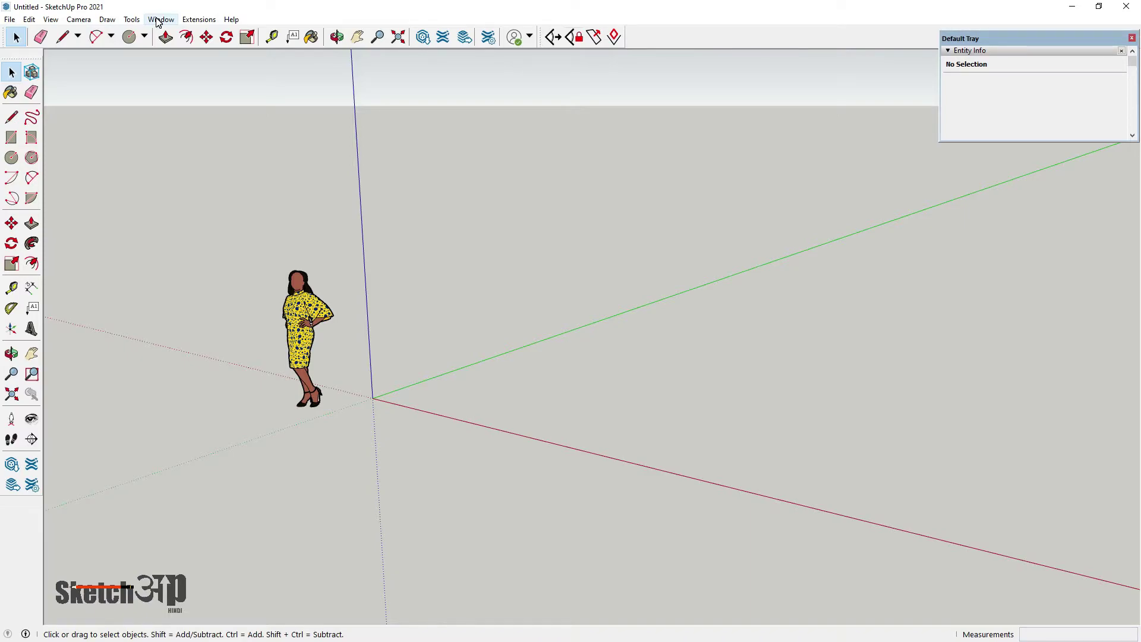
Install ClothWorks_v1.7.4.rbz via Extension Manager and drag its toolbar over the modelling area.
{"action": "left_click", "coordinate": [158, 22]}
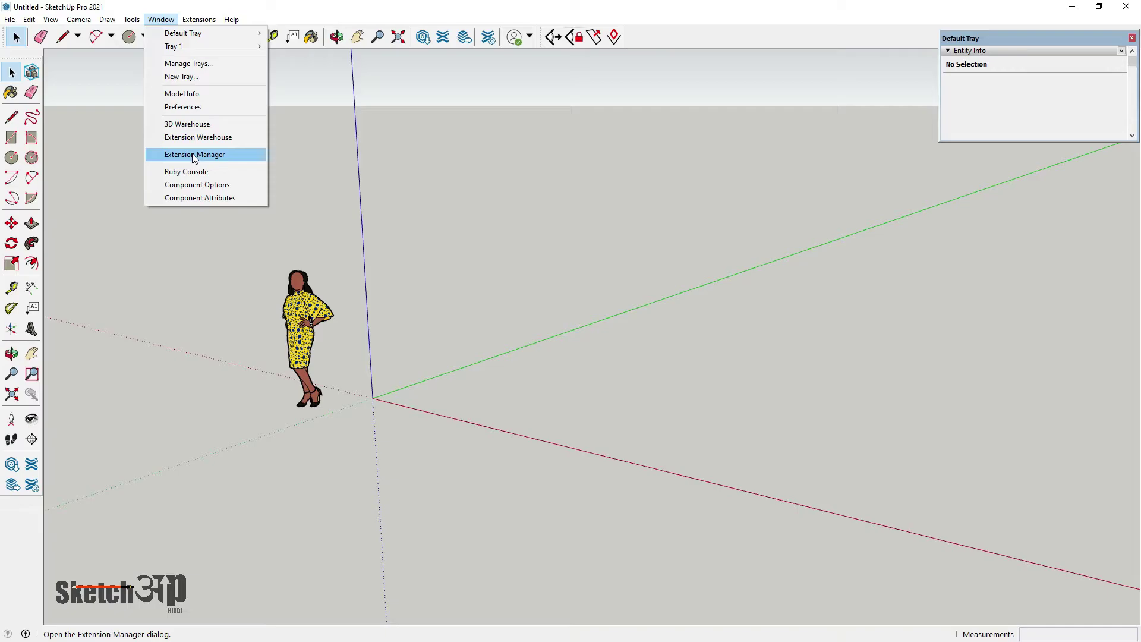
{"action": "left_click", "coordinate": [195, 155]}
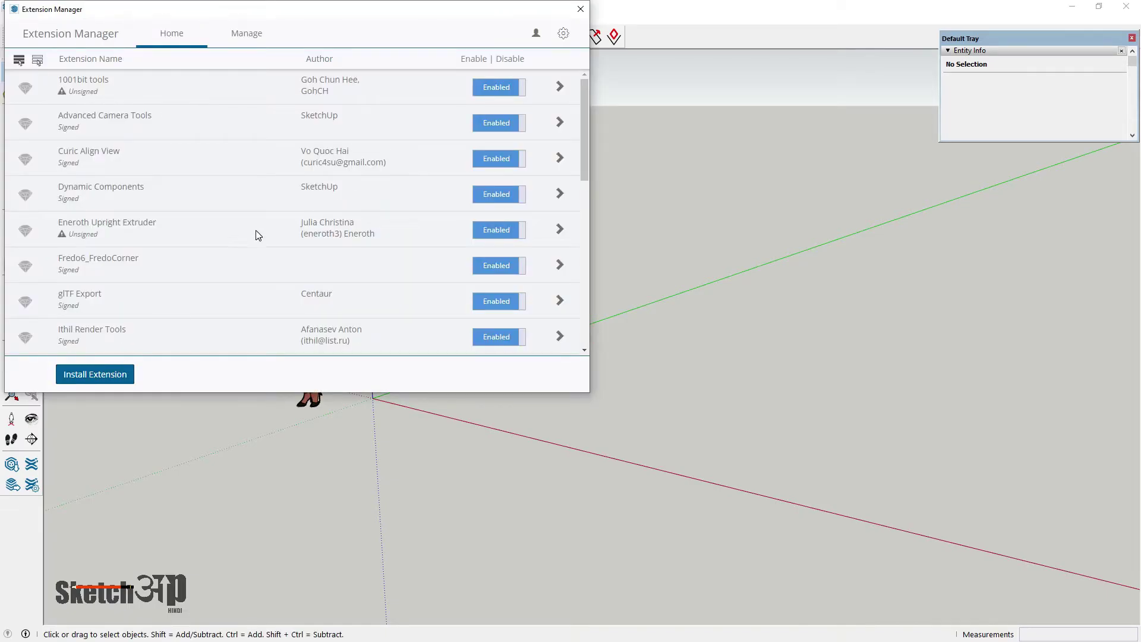
{"action": "left_click", "coordinate": [114, 375]}
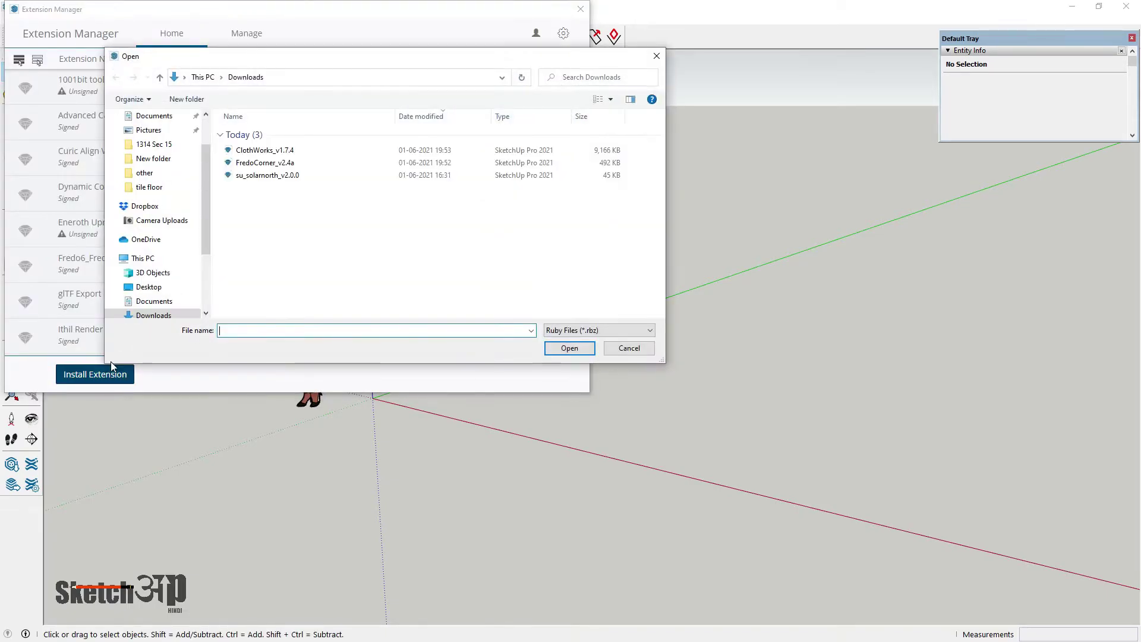
{"action": "double_click", "coordinate": [261, 150]}
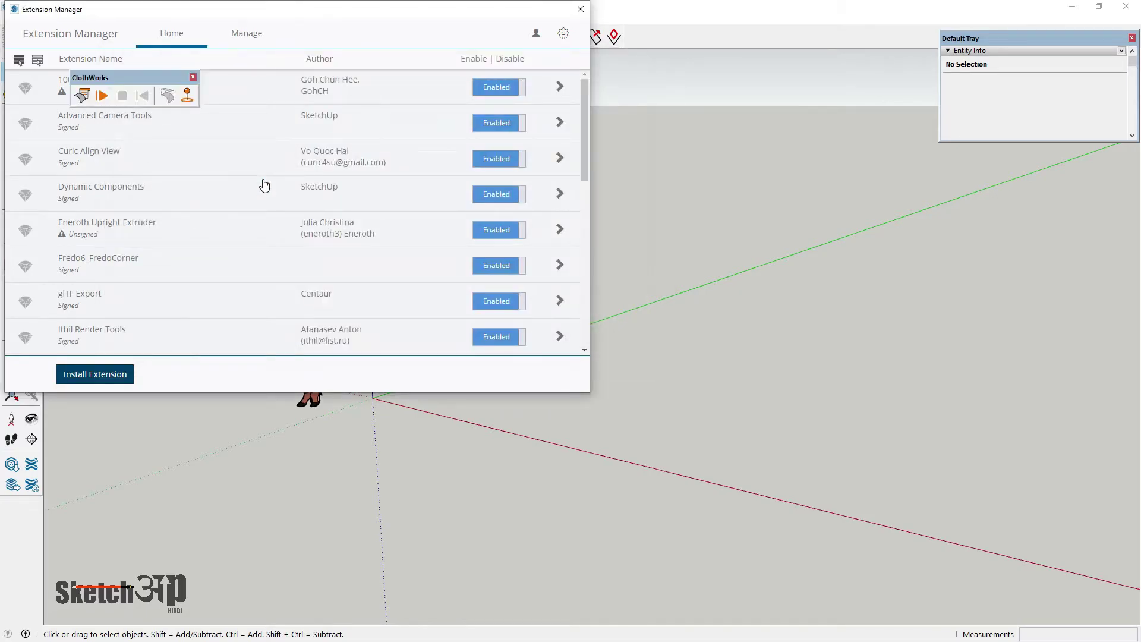
{"action": "left_click_drag", "start_coordinate": [162, 77], "coordinate": [752, 117]}
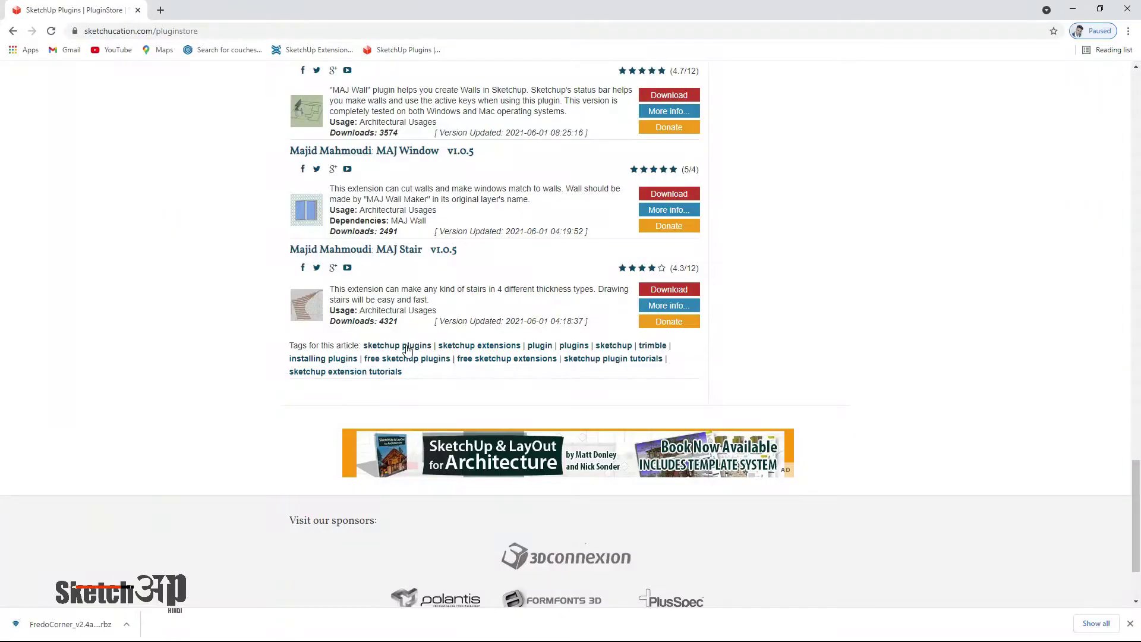
Search the SketchUcation PluginStore for 'MIRROR'.
{"action": "scroll", "coordinate": [390, 198], "scroll_direction": "up", "scroll_amount": 1}
{"action": "scroll", "coordinate": [390, 198], "scroll_direction": "up", "scroll_amount": 3}
{"action": "scroll", "coordinate": [391, 198], "scroll_direction": "up", "scroll_amount": 5}
{"action": "scroll", "coordinate": [390, 198], "scroll_direction": "up", "scroll_amount": 5}
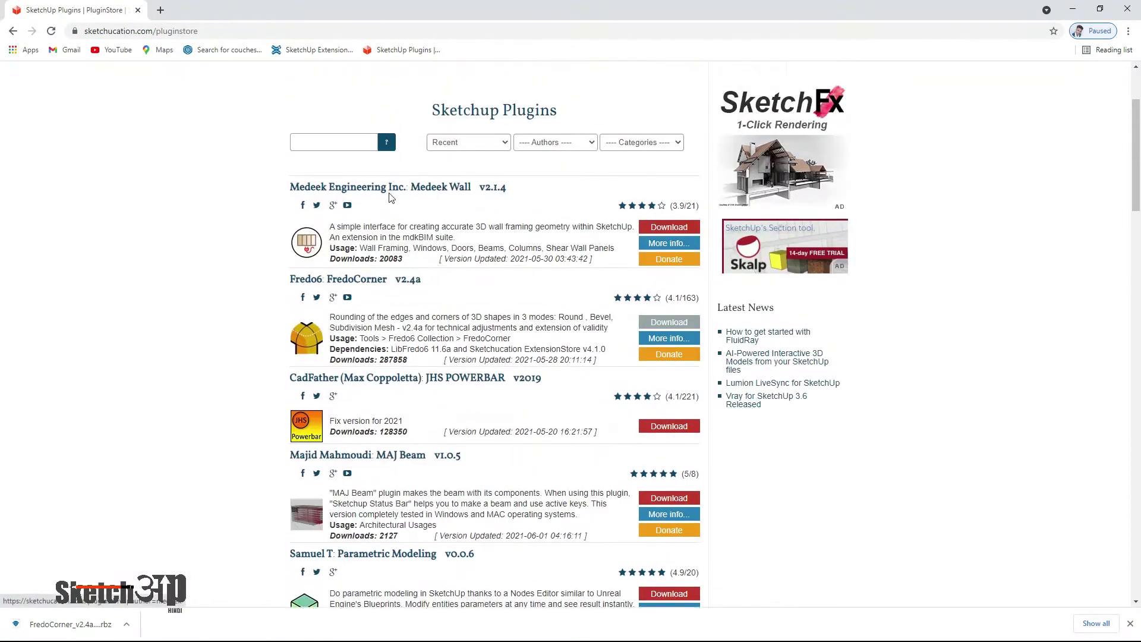
{"action": "scroll", "coordinate": [368, 199], "scroll_direction": "up", "scroll_amount": 3}
{"action": "left_click", "coordinate": [333, 280]}
{"action": "type", "text": "MI"}
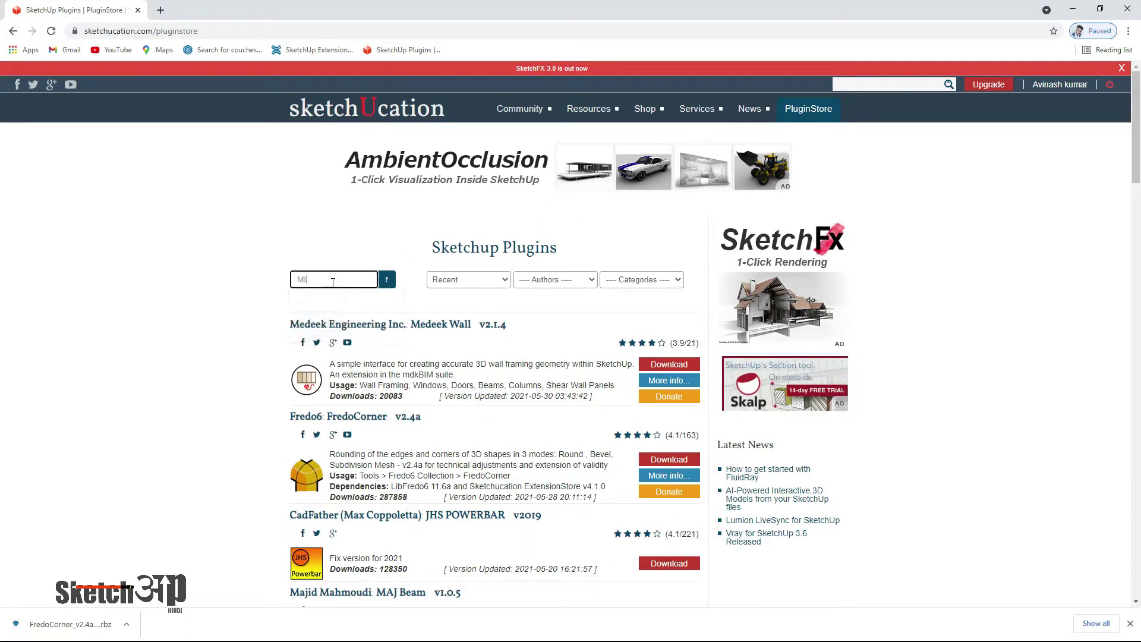
{"action": "type", "text": "RROE"}
{"action": "key", "text": "BackSpace"}
{"action": "type", "text": "R"}
{"action": "key", "text": "Return"}
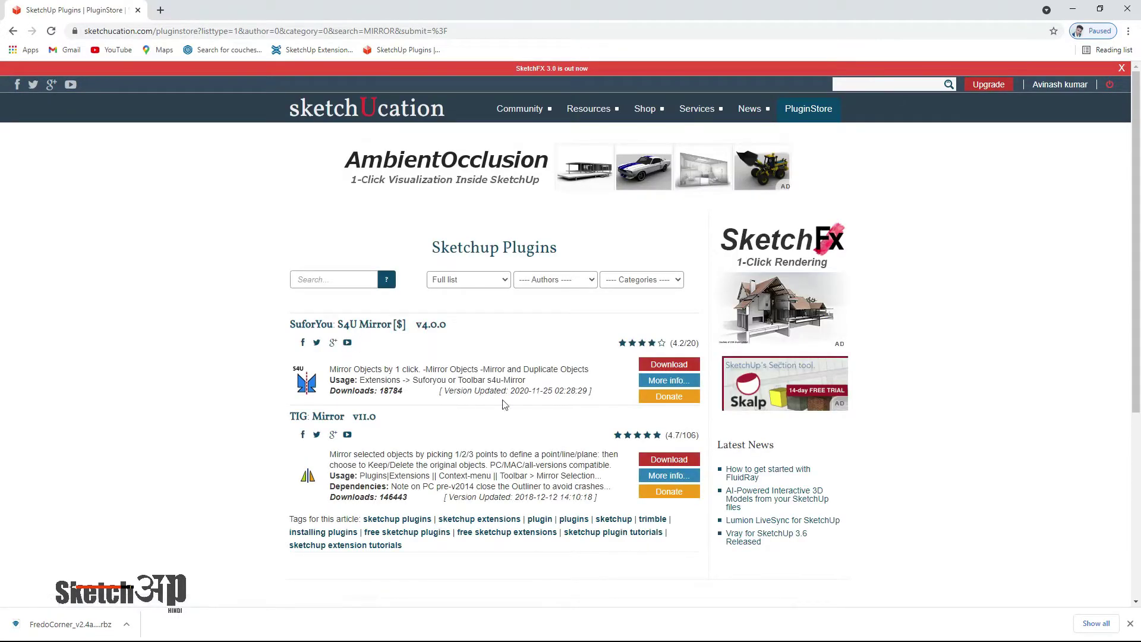
Download both the TIG Mirror and S4U Mirror plugin files.
{"action": "scroll", "coordinate": [505, 404], "scroll_direction": "down", "scroll_amount": 1}
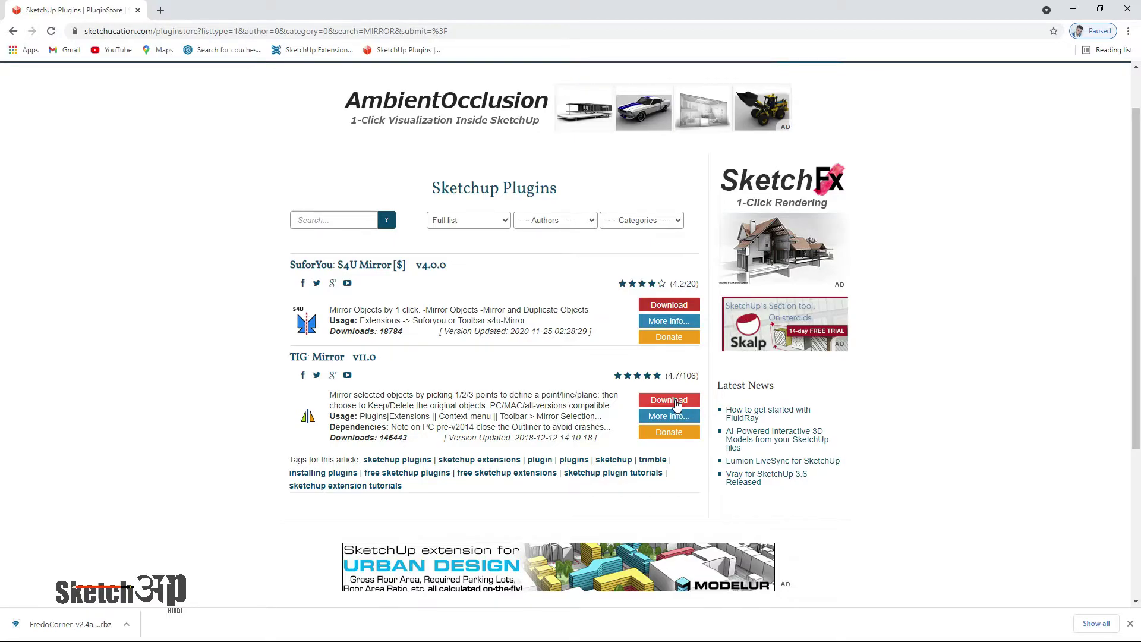
{"action": "left_click", "coordinate": [675, 403]}
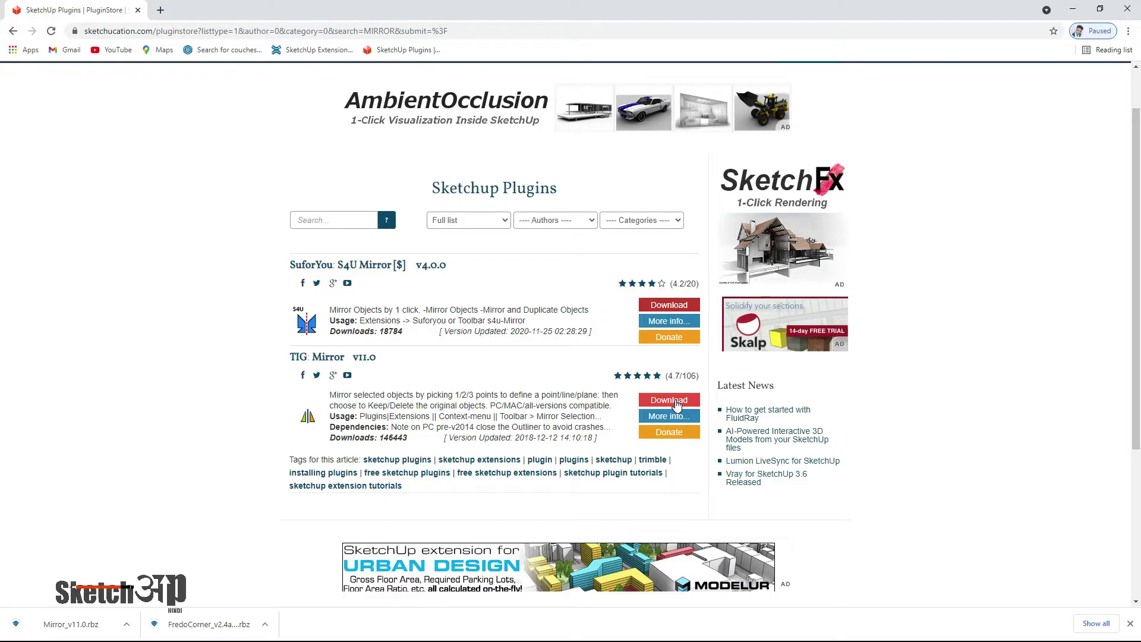
{"action": "left_click", "coordinate": [669, 309]}
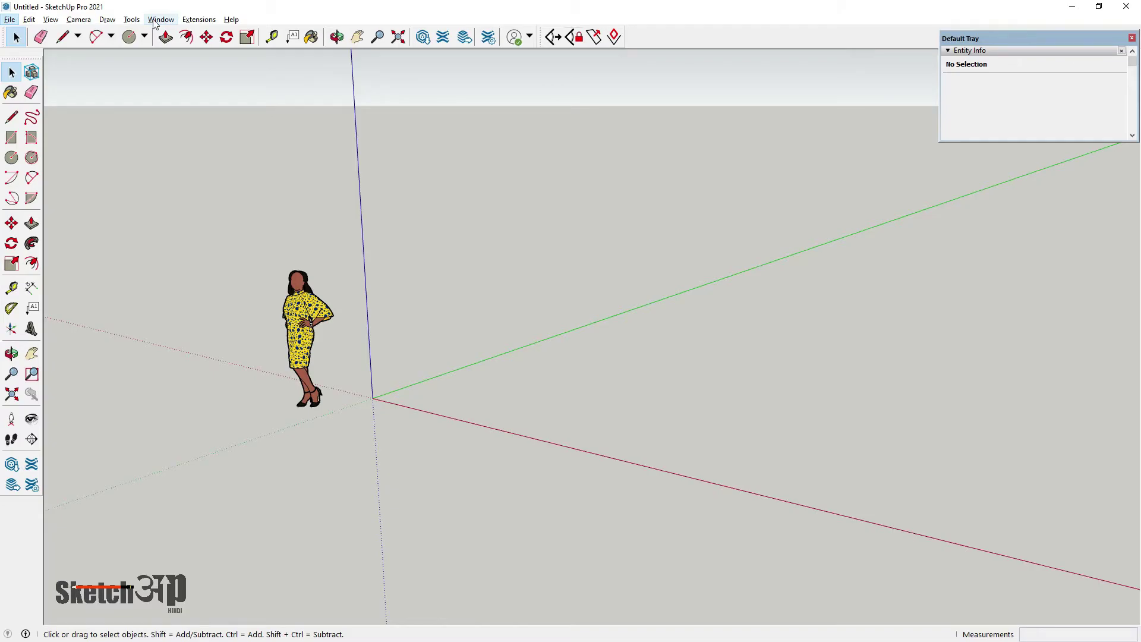
Install s4u_mirror_v4.0.0.rbz through the Extension Manager, then close the manager.
{"action": "left_click", "coordinate": [153, 20]}
{"action": "left_click", "coordinate": [190, 154]}
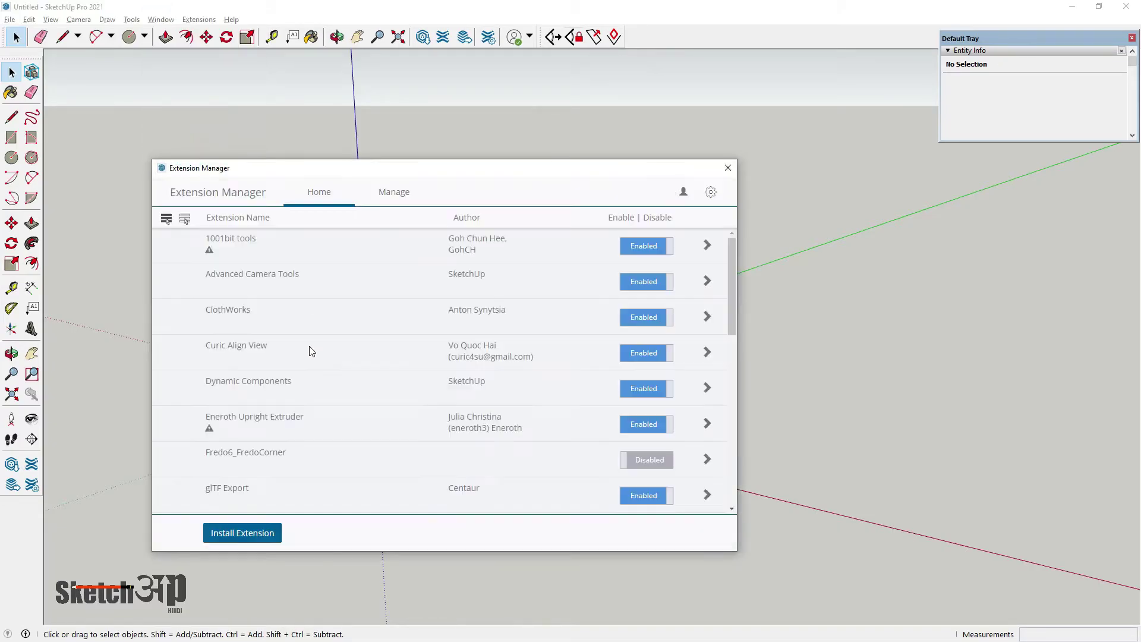
{"action": "left_click", "coordinate": [237, 532]}
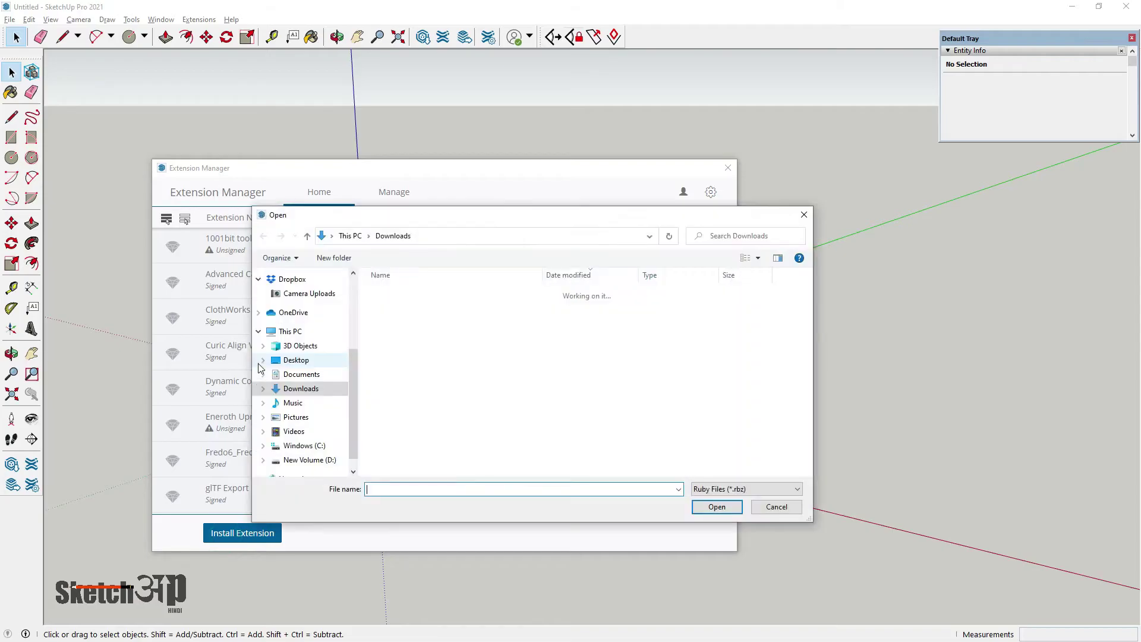
{"action": "double_click", "coordinate": [419, 303]}
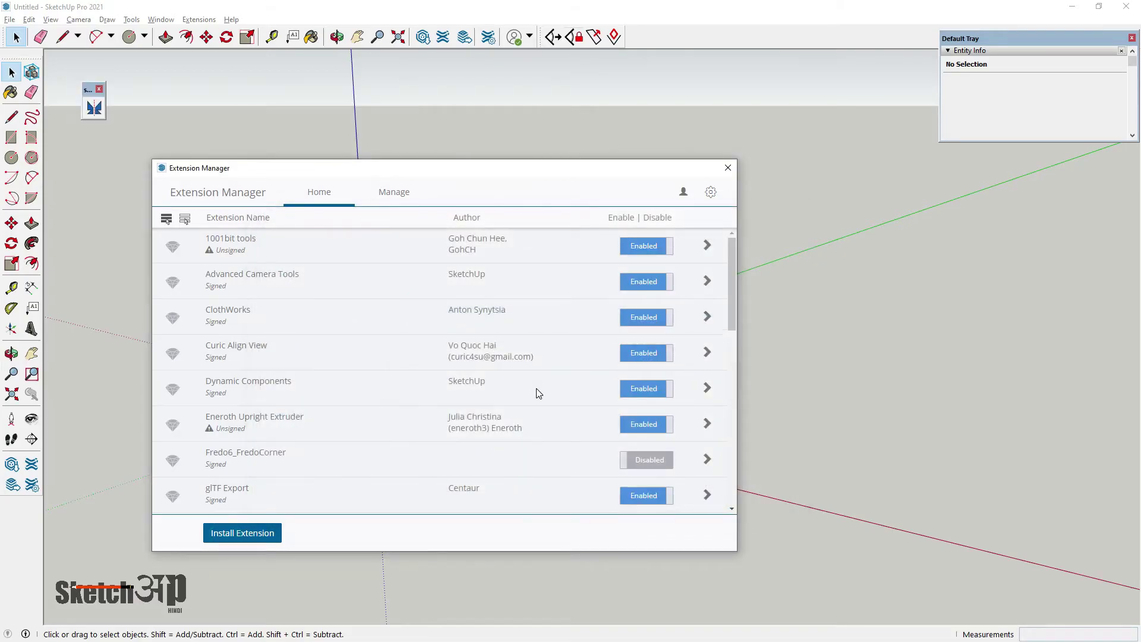
{"action": "left_click", "coordinate": [726, 169]}
Select the figure and apply the S4U Mirror tool to it.
{"action": "left_click", "coordinate": [309, 316]}
{"action": "scroll", "coordinate": [308, 315], "scroll_direction": "up", "scroll_amount": 2}
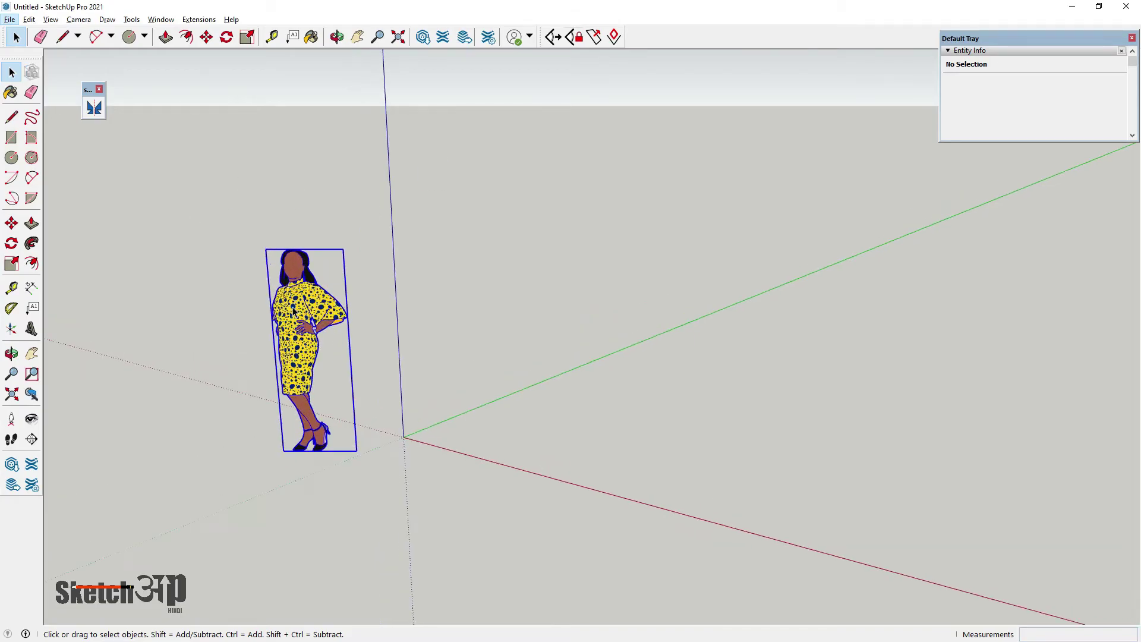
{"action": "left_click", "coordinate": [95, 108]}
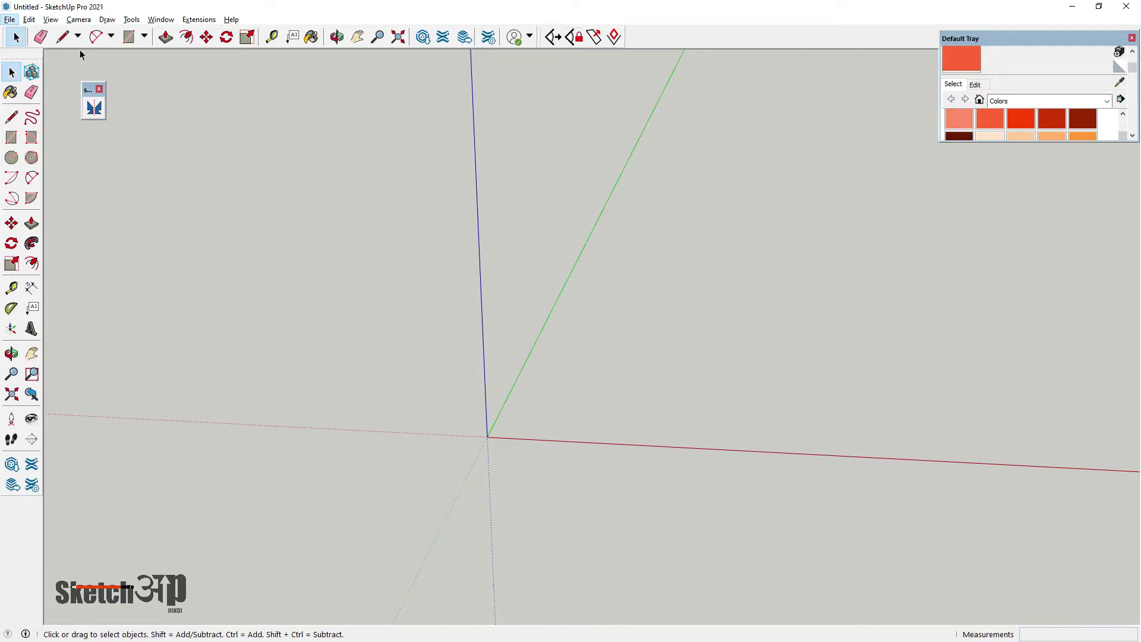
Install Mirror_v11.0.rbz from Downloads through Window > Extension Manager > Install Extension.
{"action": "left_click", "coordinate": [150, 23]}
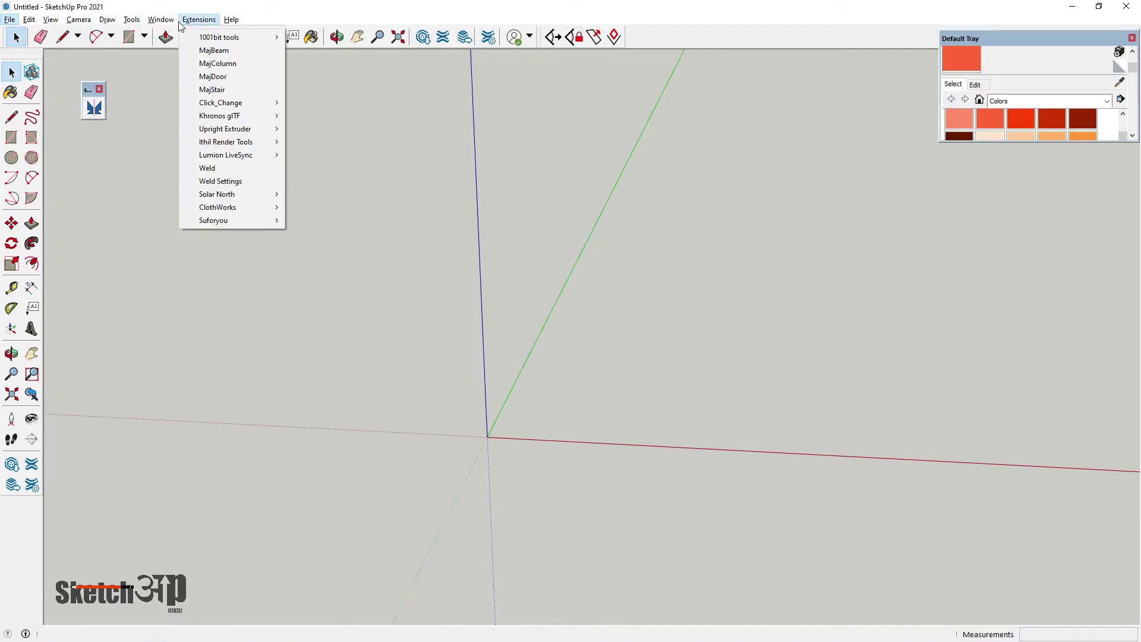
{"action": "left_click", "coordinate": [170, 23]}
{"action": "left_click", "coordinate": [168, 22]}
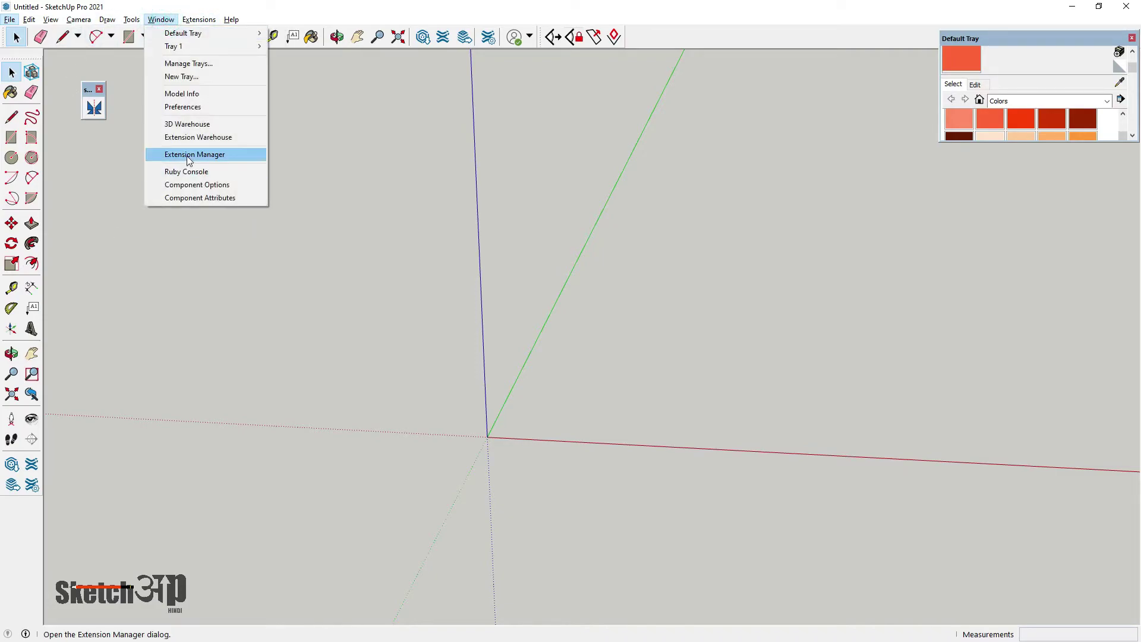
{"action": "left_click", "coordinate": [189, 156]}
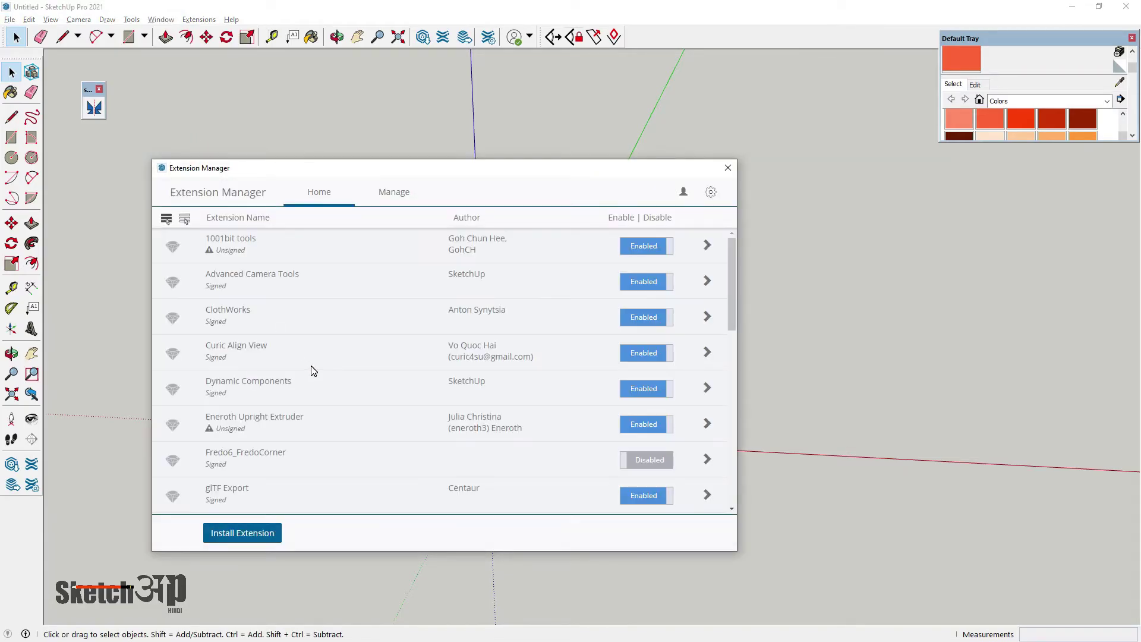
{"action": "left_click", "coordinate": [253, 533]}
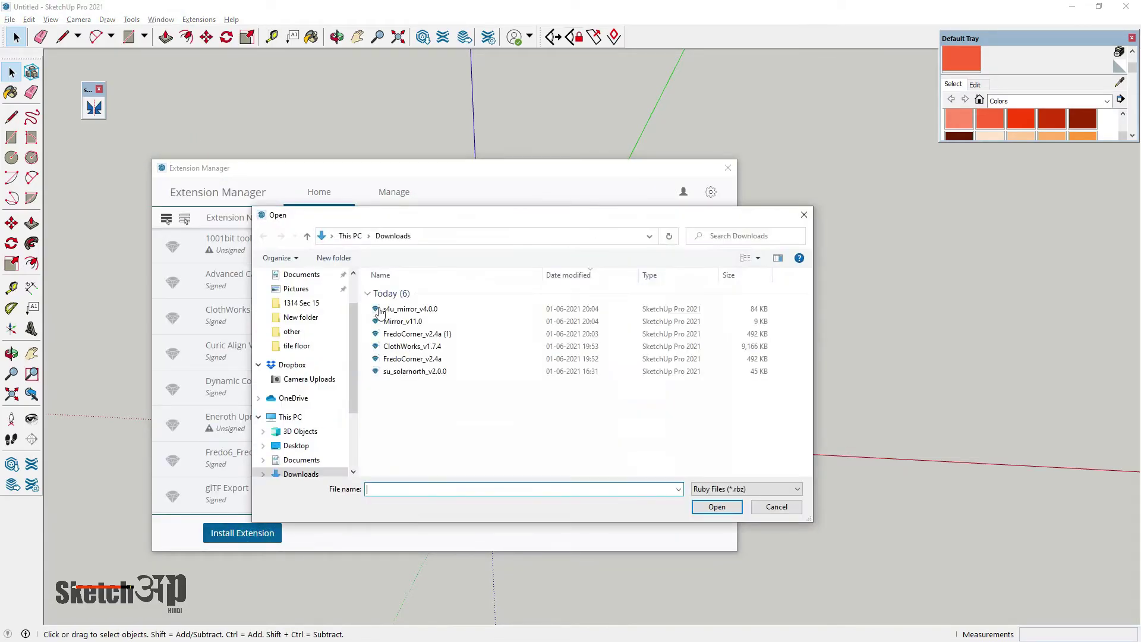
{"action": "double_click", "coordinate": [406, 322]}
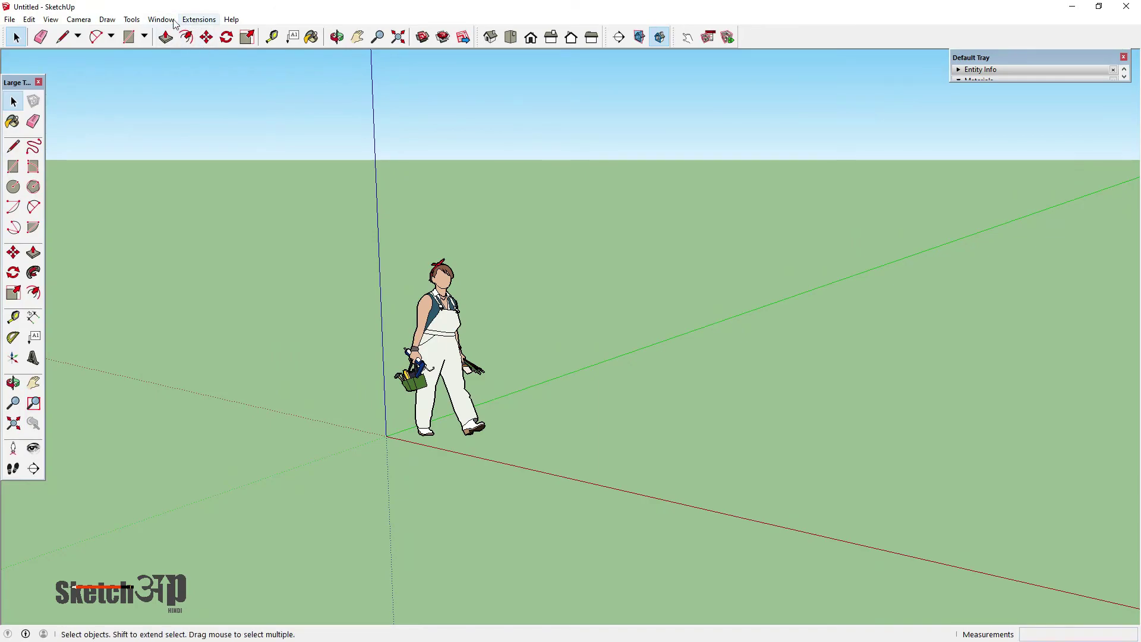
Install ClothWorks_v1.7.4.rbz through Preferences > Extensions, confirming the prompts.
{"action": "left_click", "coordinate": [161, 20]}
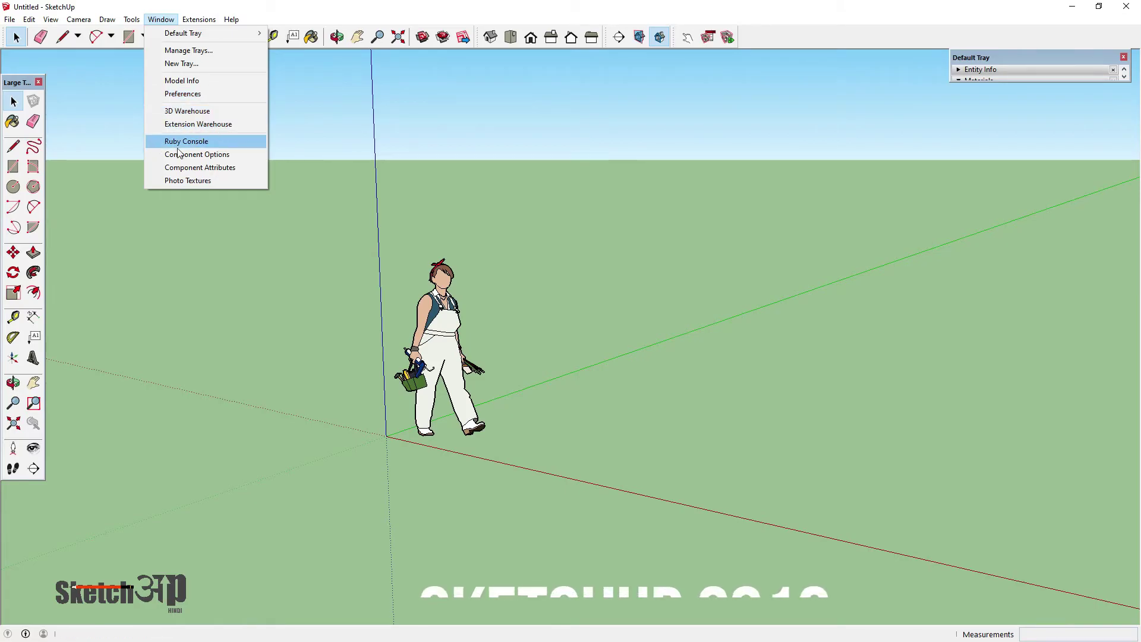
{"action": "left_click", "coordinate": [186, 95]}
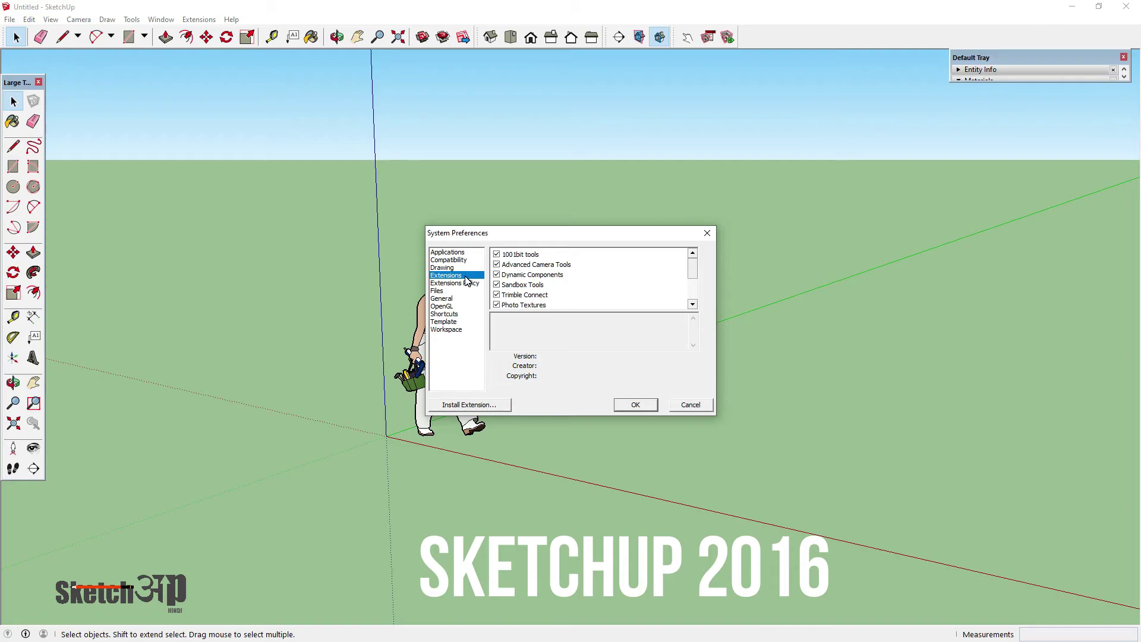
{"action": "left_click", "coordinate": [469, 405]}
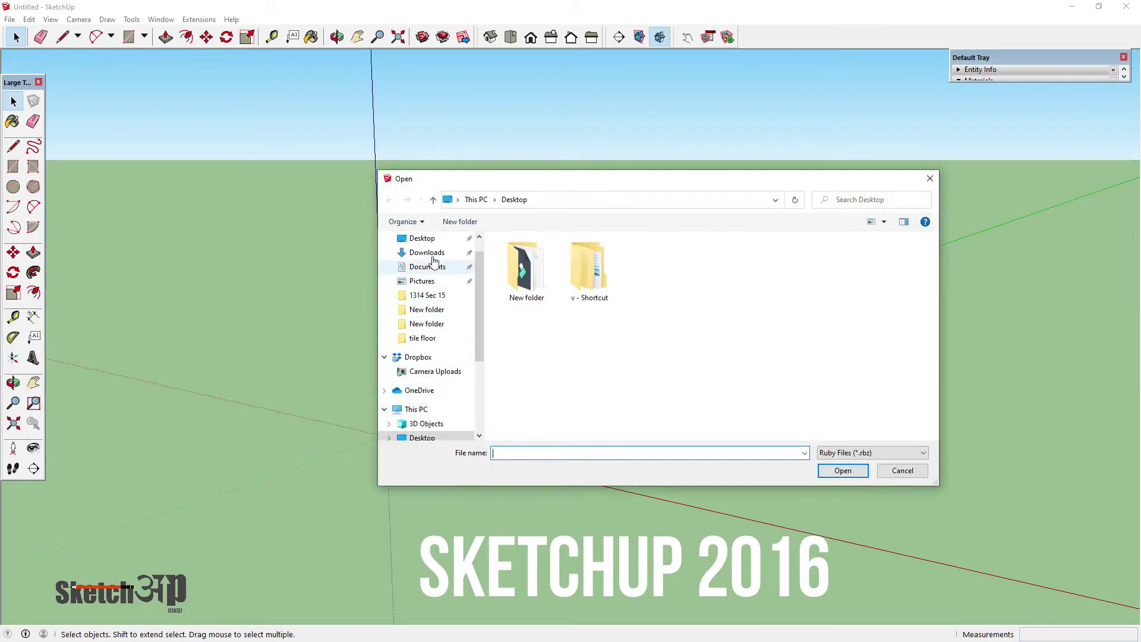
{"action": "left_click", "coordinate": [431, 253]}
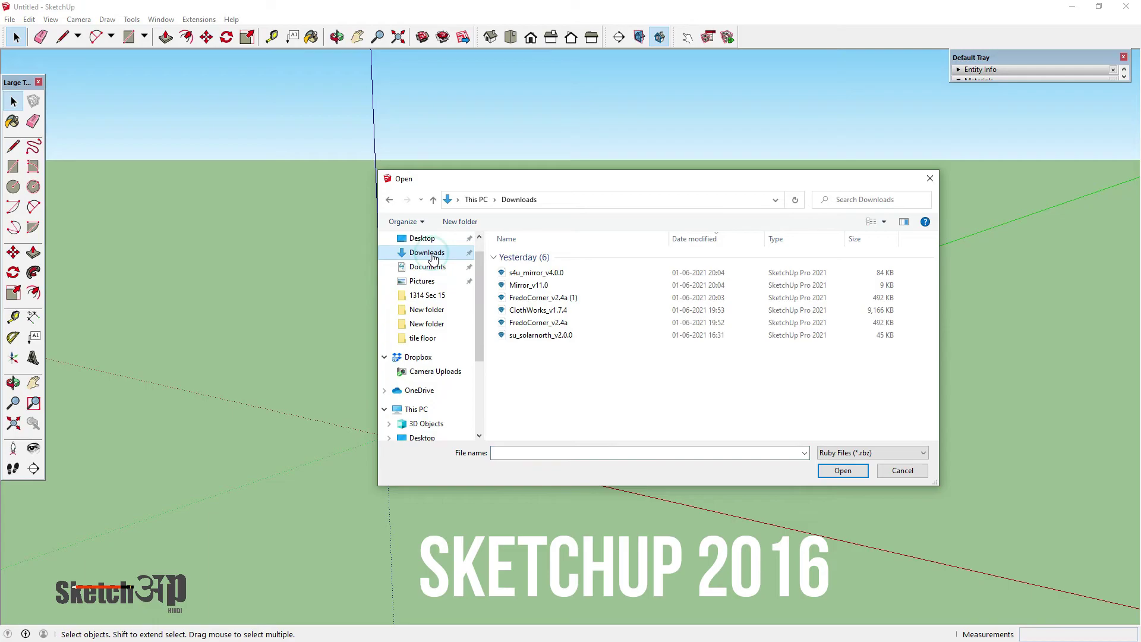
{"action": "left_click", "coordinate": [536, 326]}
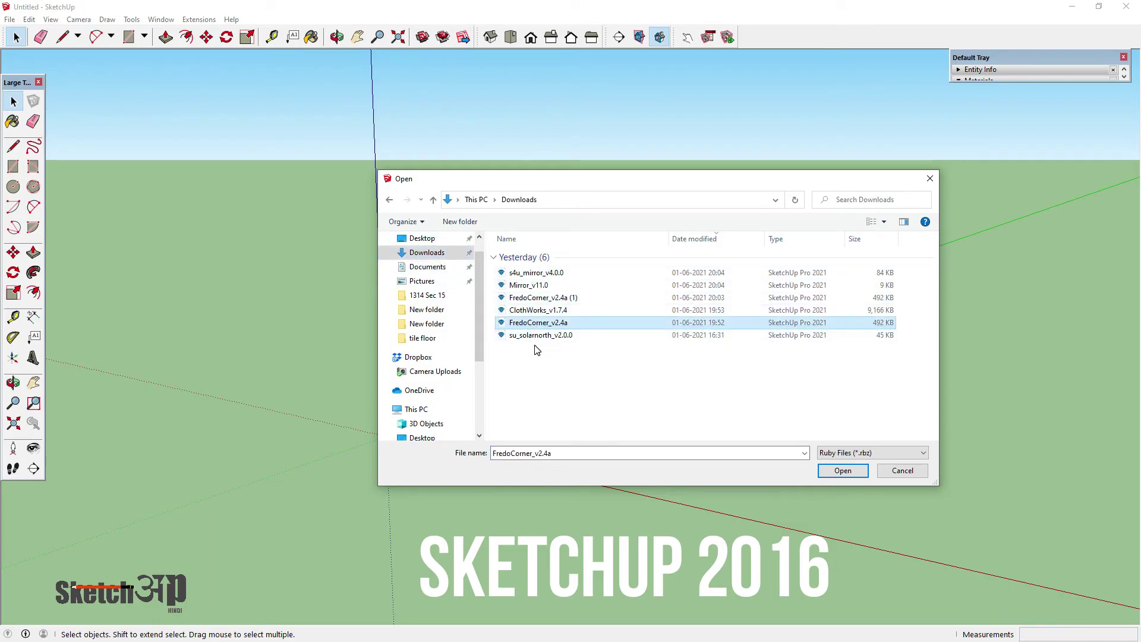
{"action": "double_click", "coordinate": [533, 316]}
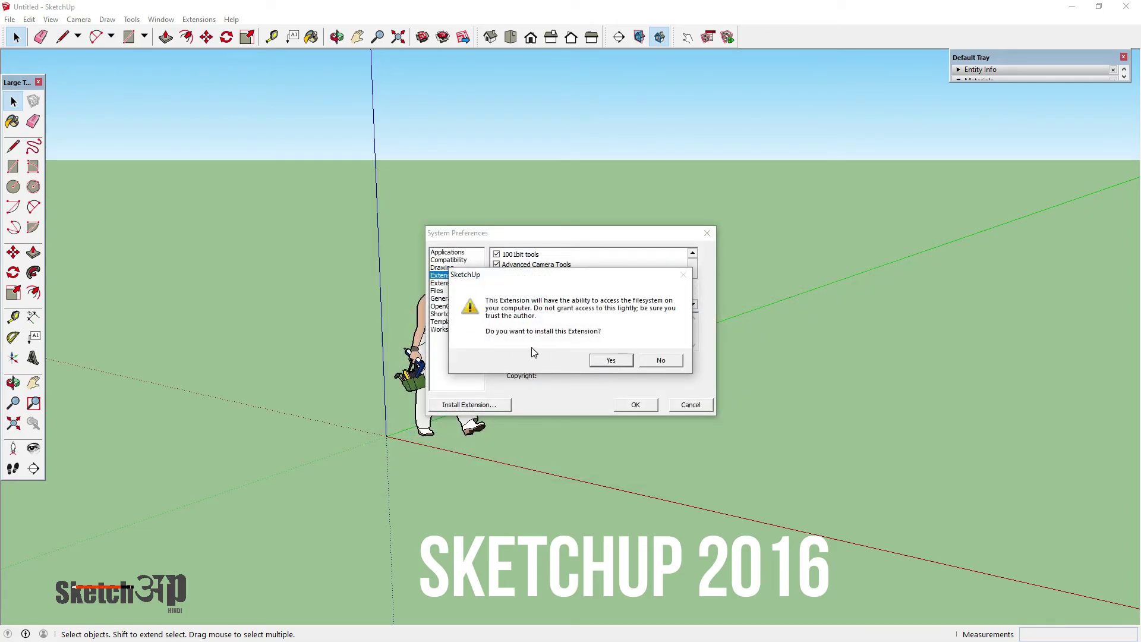
{"action": "left_click", "coordinate": [595, 358]}
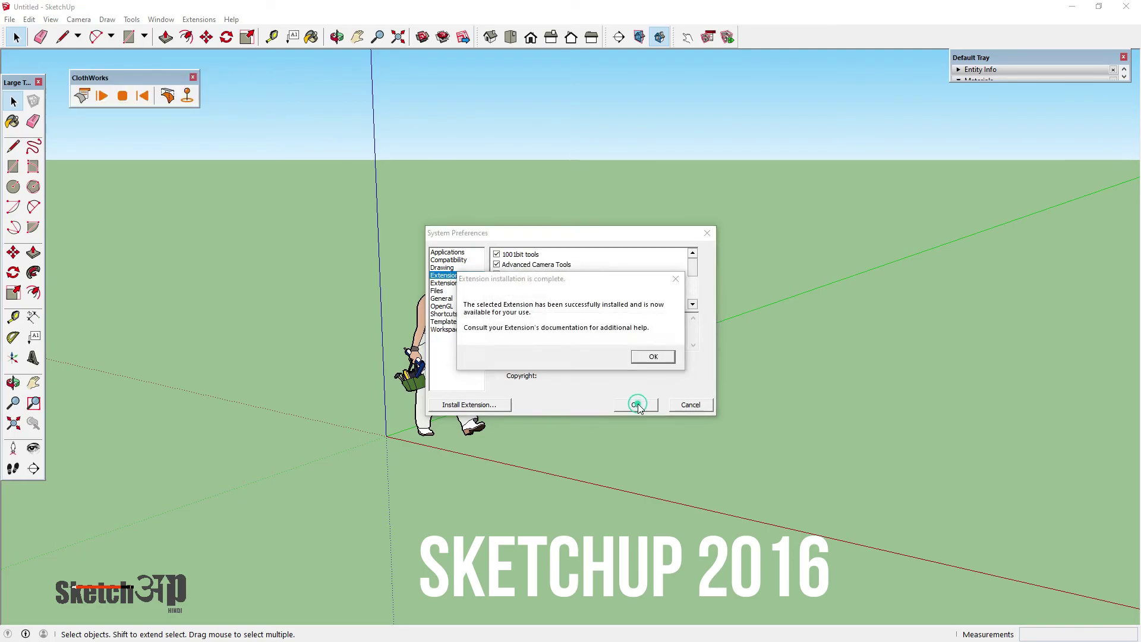
{"action": "left_click", "coordinate": [653, 355]}
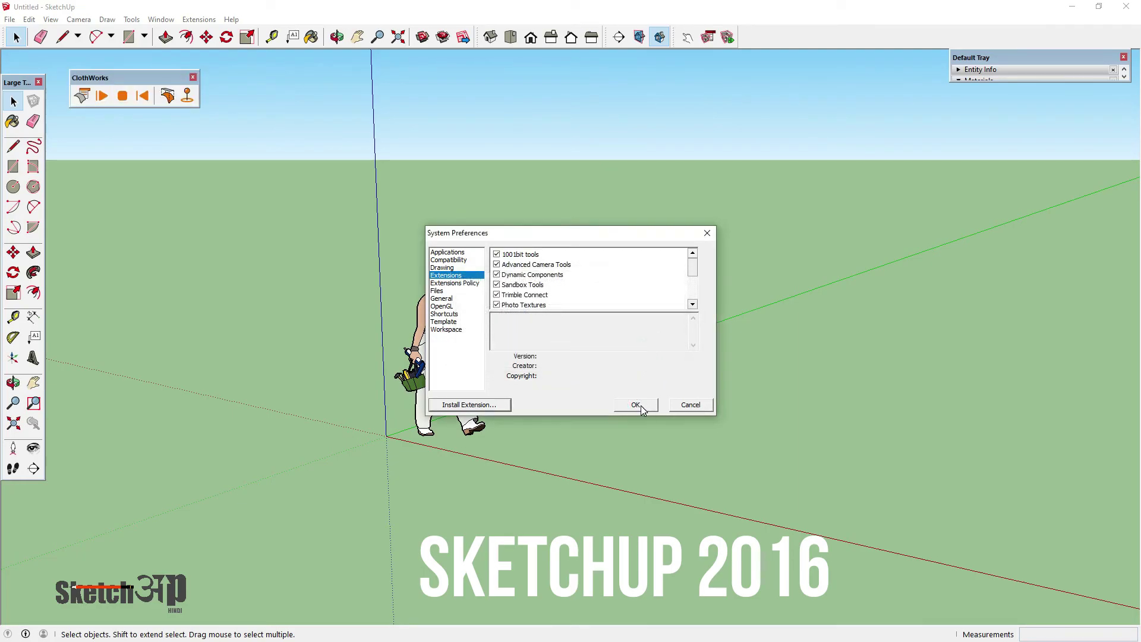
{"action": "left_click", "coordinate": [642, 404]}
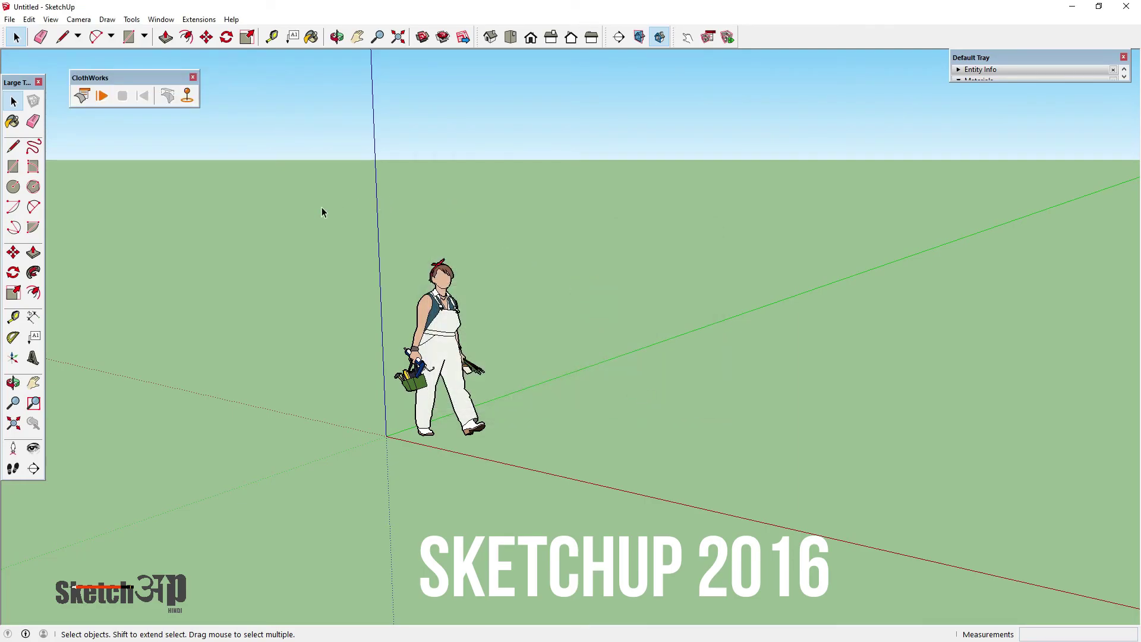